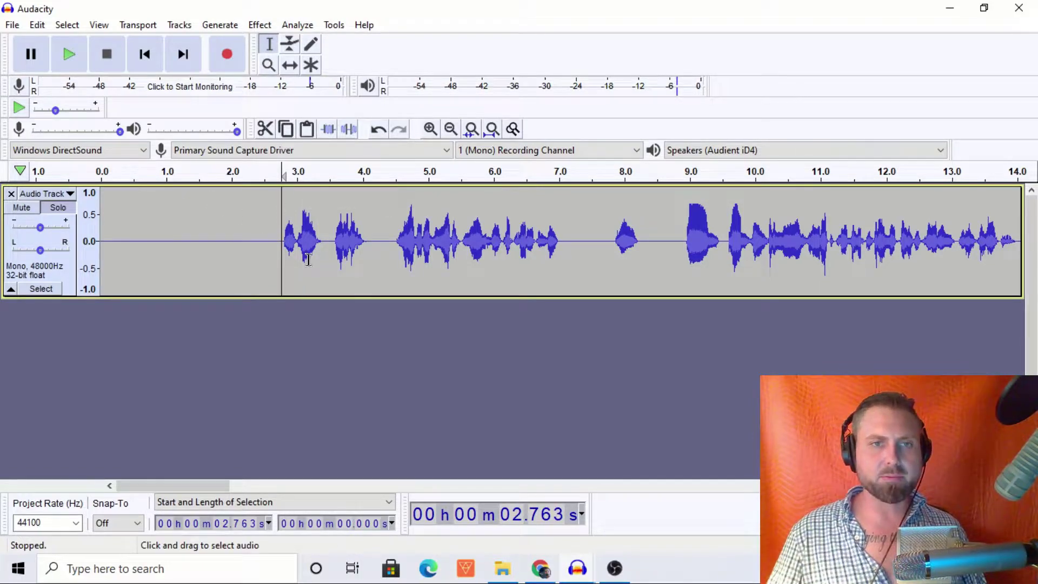
Step: Run ACX Check on the entire audio track and close the report
key(ctrl+a)
click(297, 25)
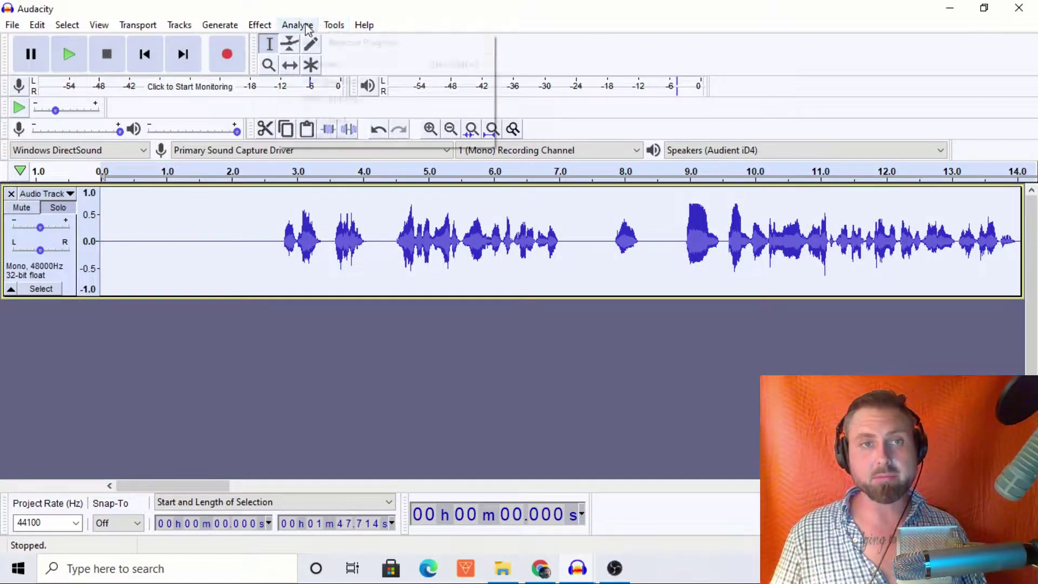
click(328, 120)
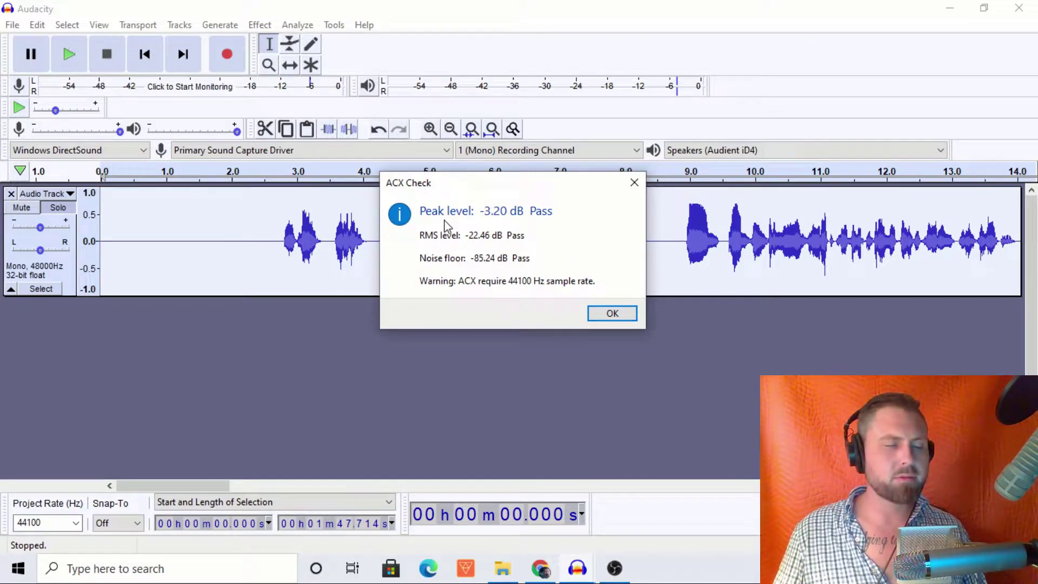
click(633, 180)
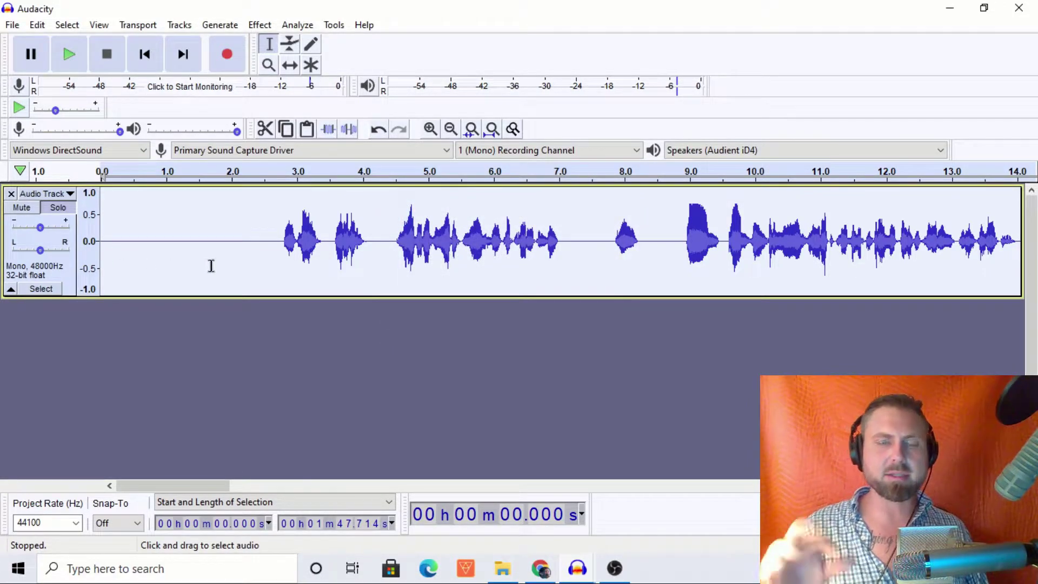
Step: Capture a Noise Reduction profile from about 0.7 seconds of silence starting near 1.5 seconds, before the first speech
drag(247, 255, 201, 255)
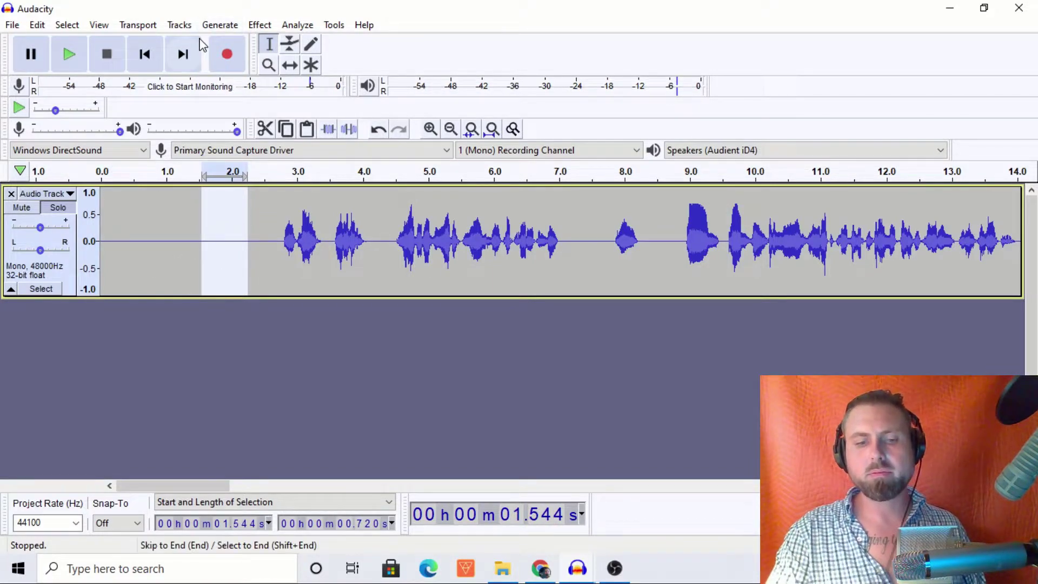
key(space)
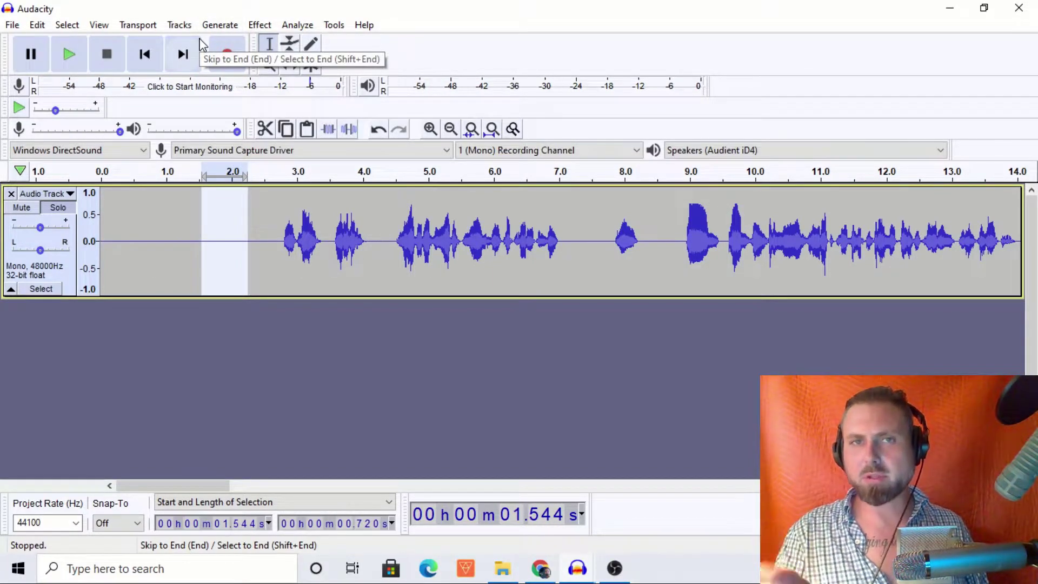
click(200, 44)
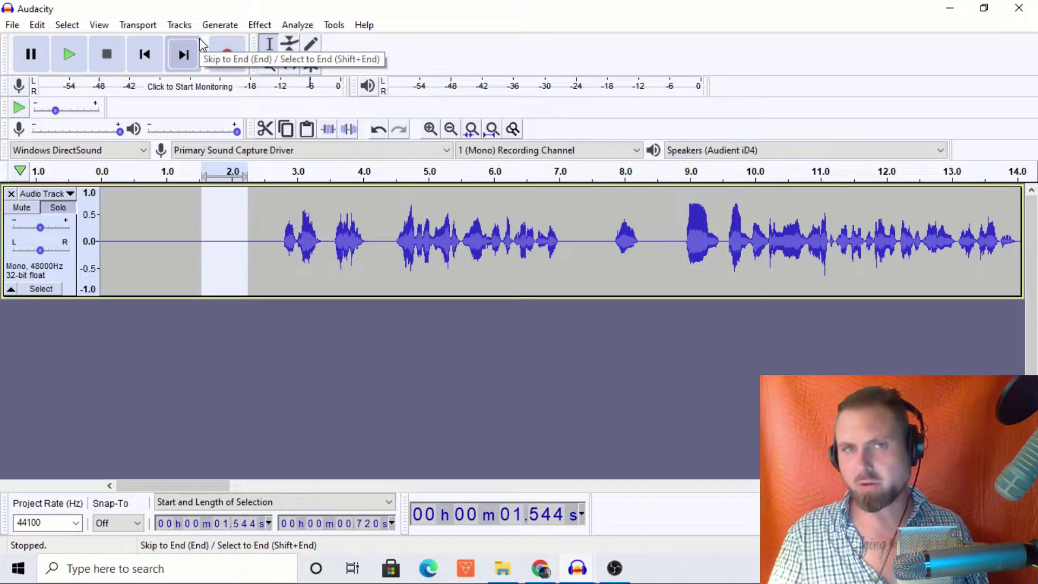
click(267, 27)
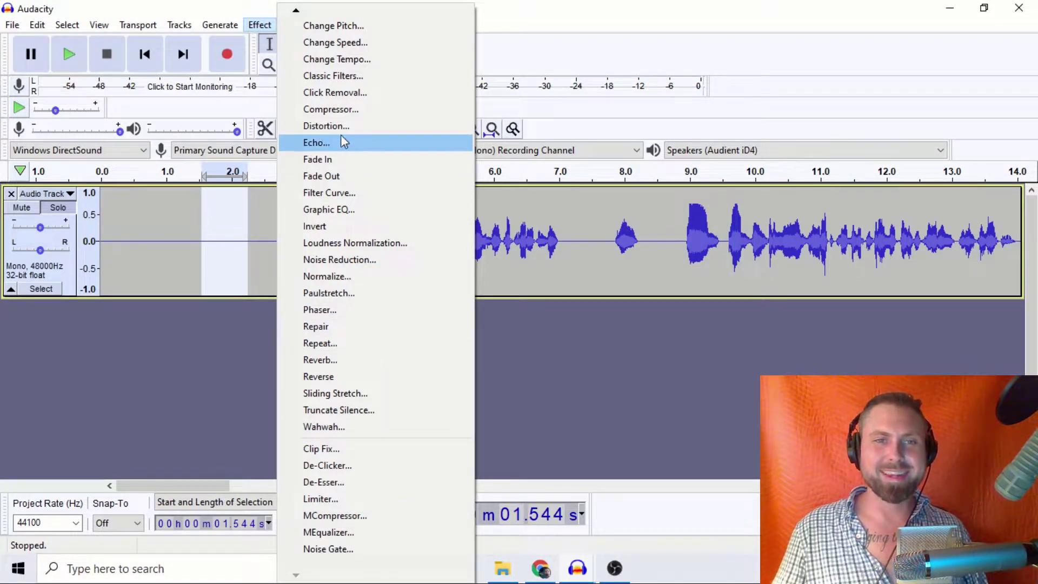
click(346, 259)
click(501, 208)
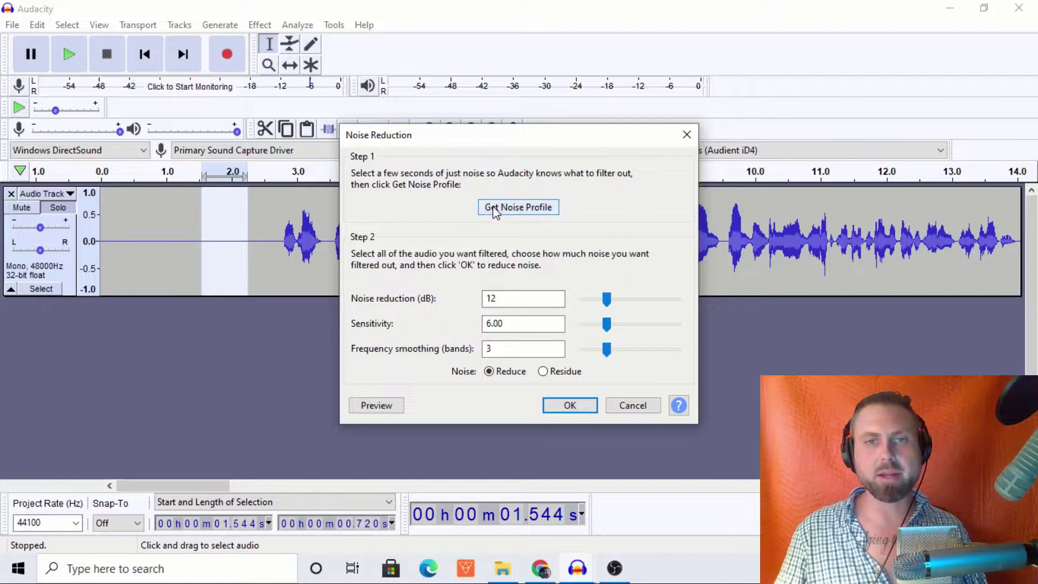
Step: Apply Noise Reduction to the whole track using the captured noise profile
click(447, 243)
key(ctrl+a)
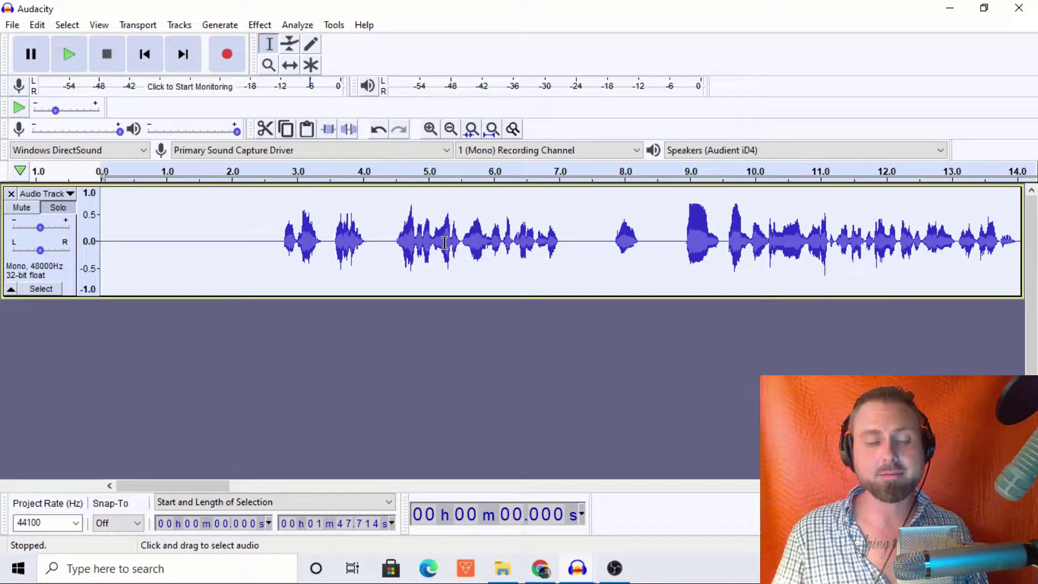
key(ctrl+r)
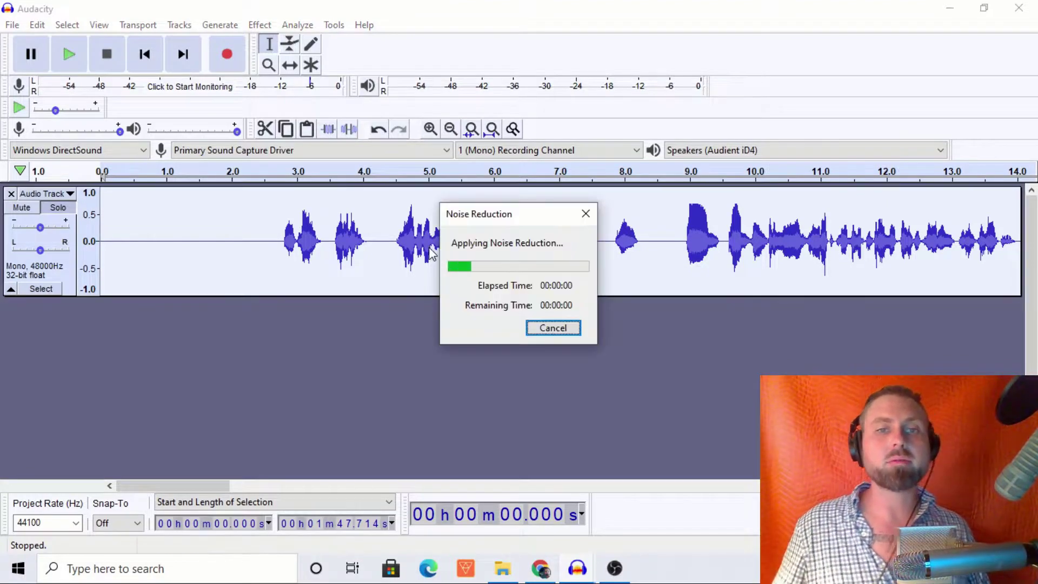
Step: Run ACX Check on the noise-reduced track and dismiss the results
click(290, 27)
click(311, 116)
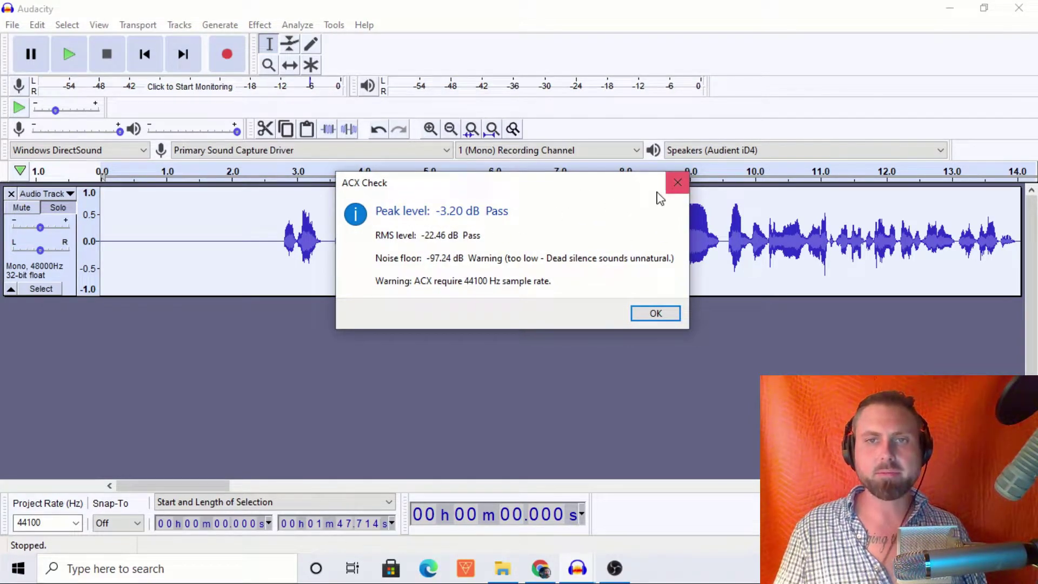
click(677, 182)
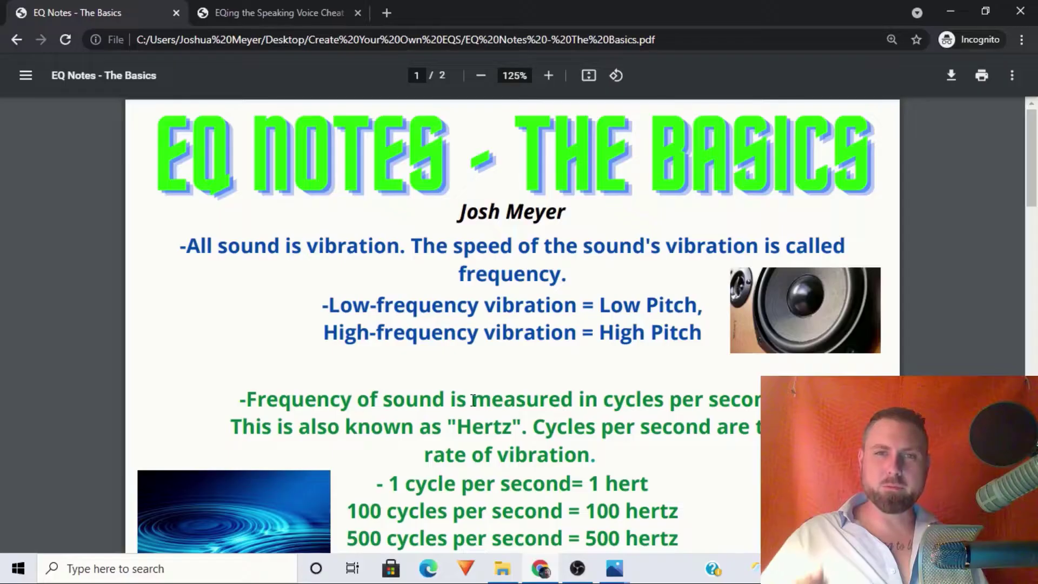
Step: Read through the EQ Notes - The Basics PDF and the EQing the Speaking Voice Cheat Sheet PDF
scroll(473, 400, down, 5)
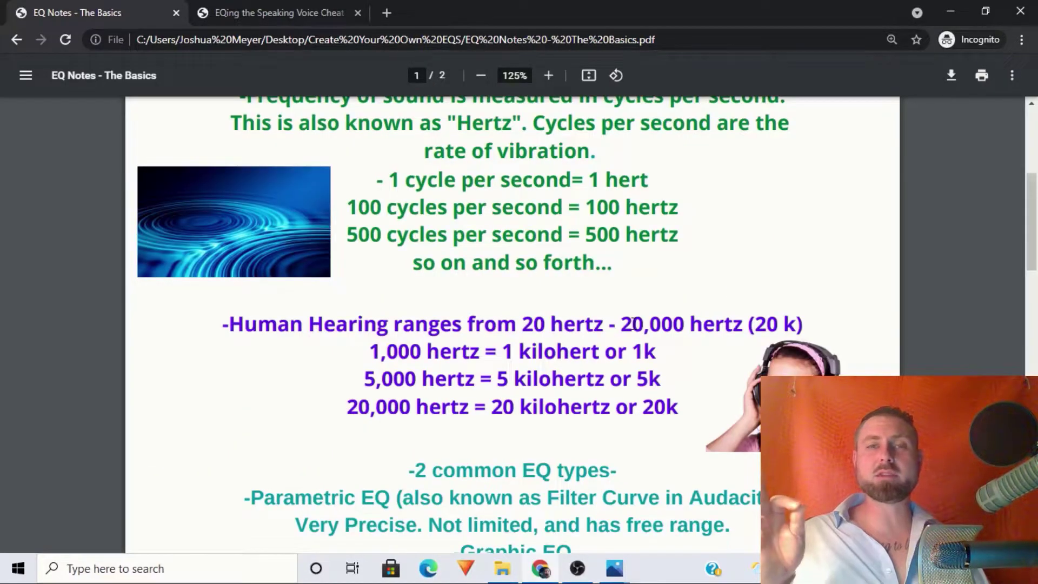
key(ctrl+Tab)
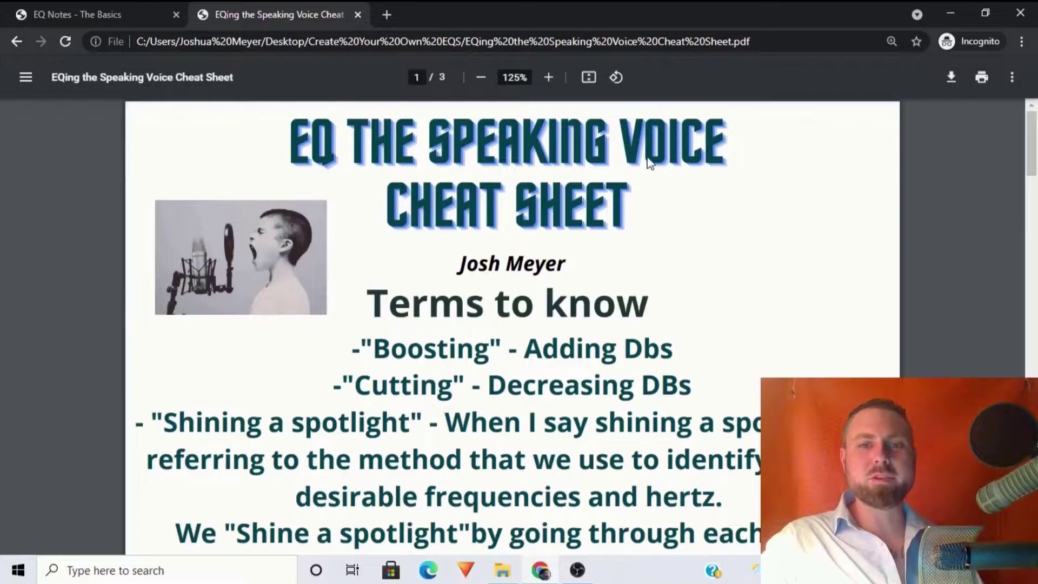
scroll(649, 163, down, 3)
scroll(521, 395, down, 7)
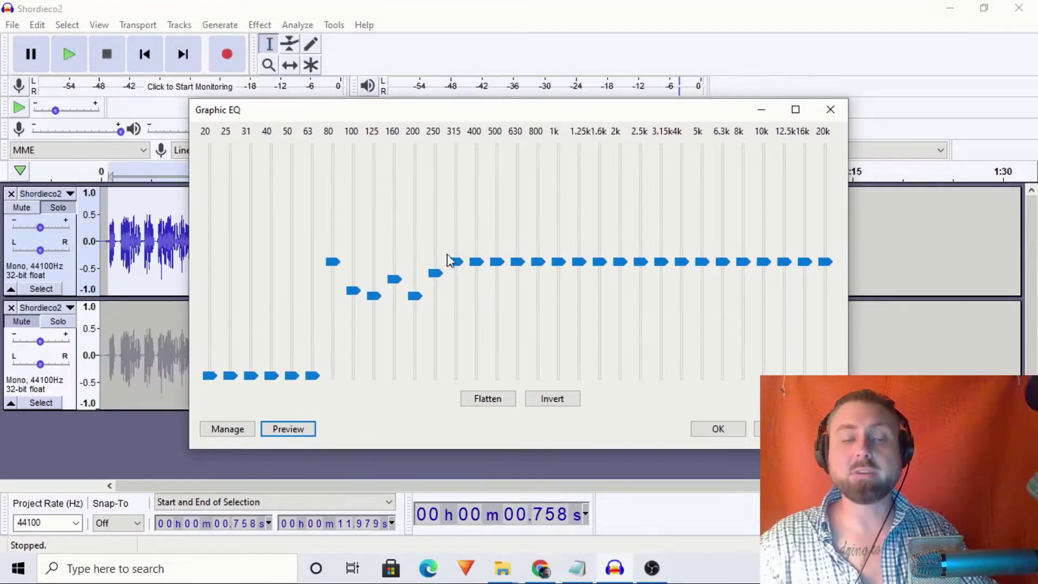
Step: Lower the 250 Hz band in the Graphic EQ and the point just below 500 Hz in the Filter Curve EQ
drag(438, 261, 433, 284)
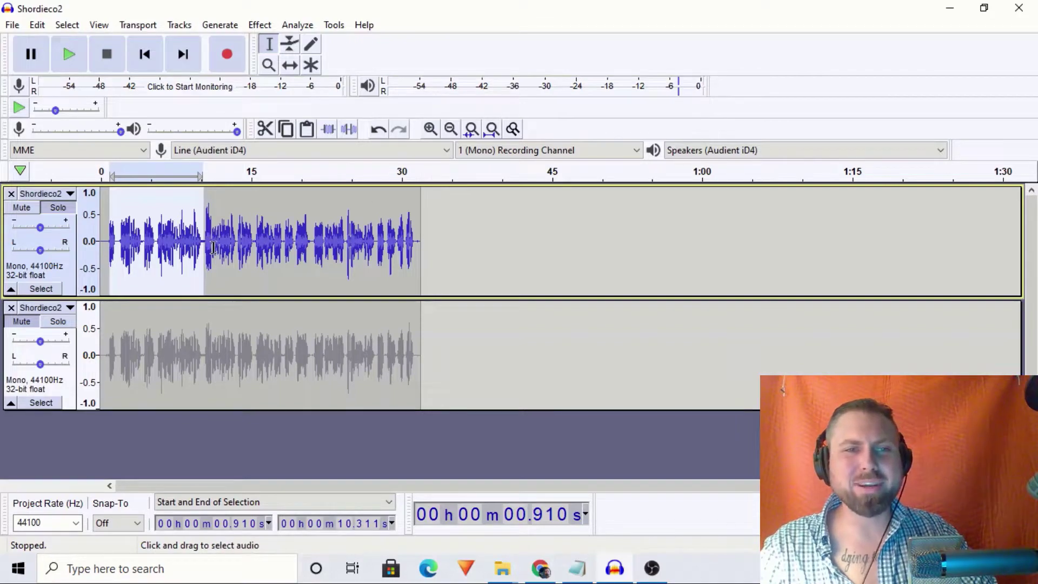
drag(213, 242, 367, 273)
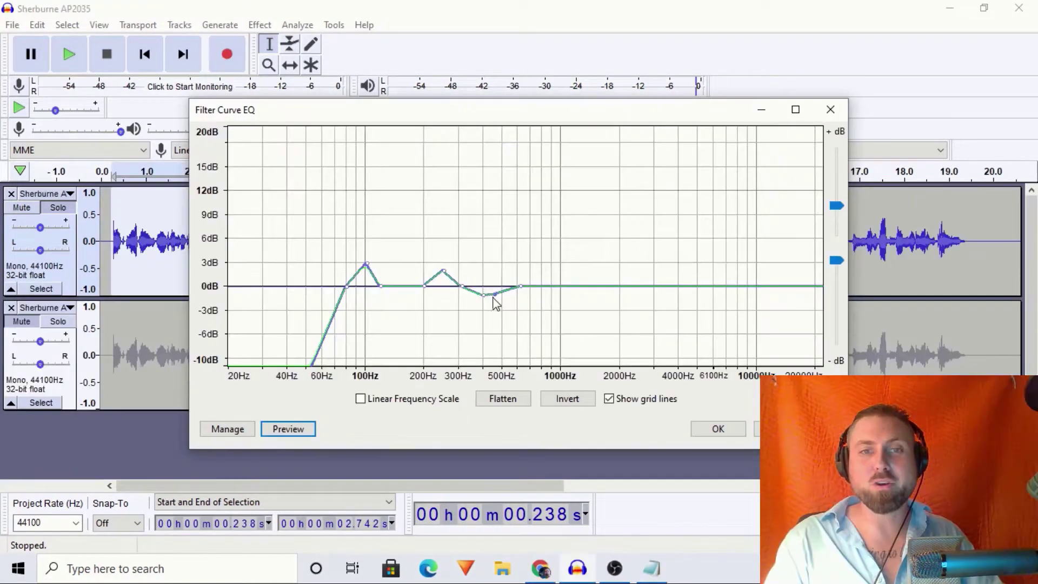
drag(498, 289, 499, 315)
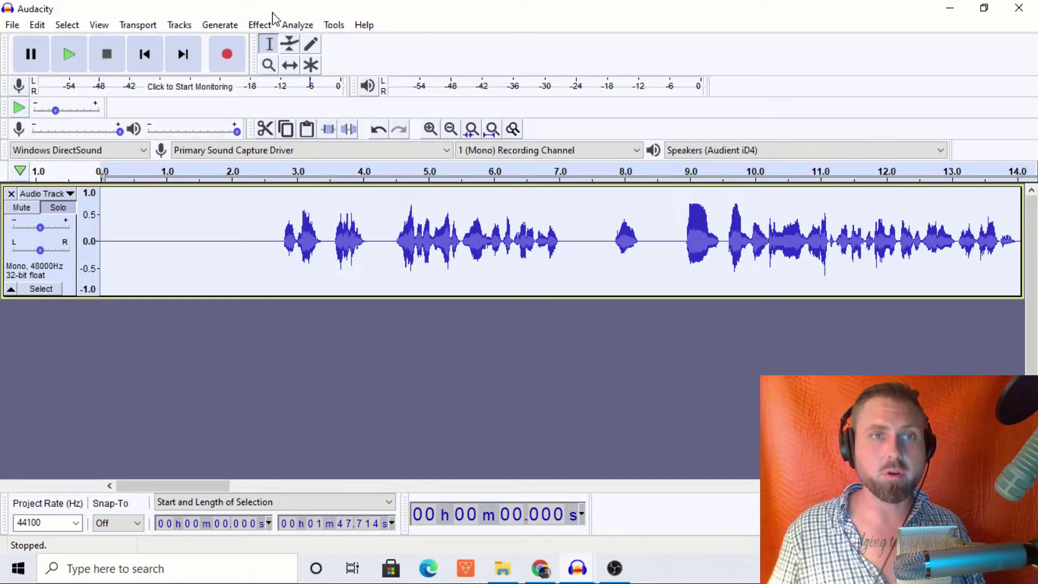
Step: Recheck the selected track's peak level, RMS level and noise floor with ACX Check
click(263, 26)
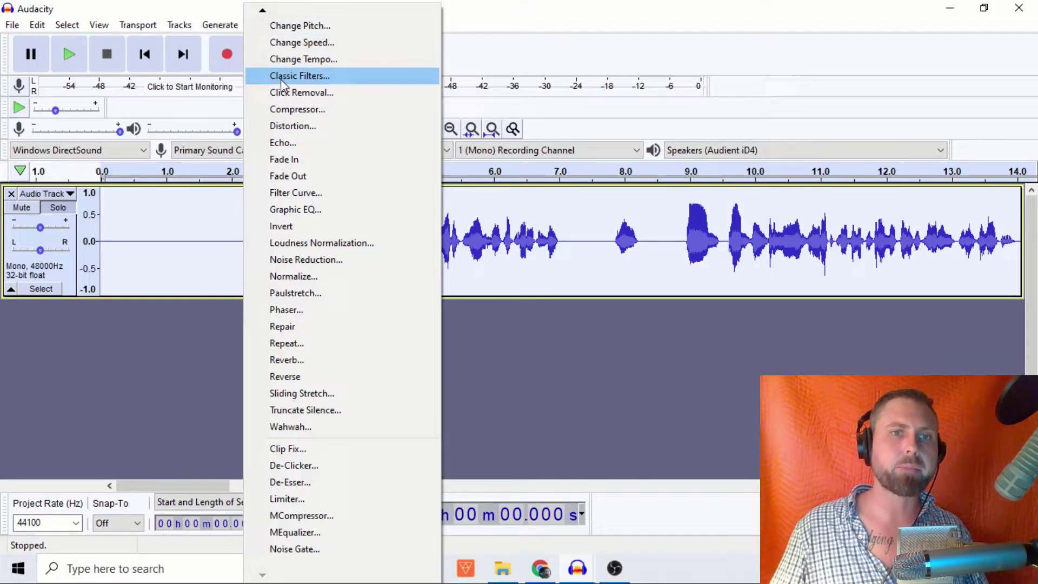
click(449, 27)
click(297, 25)
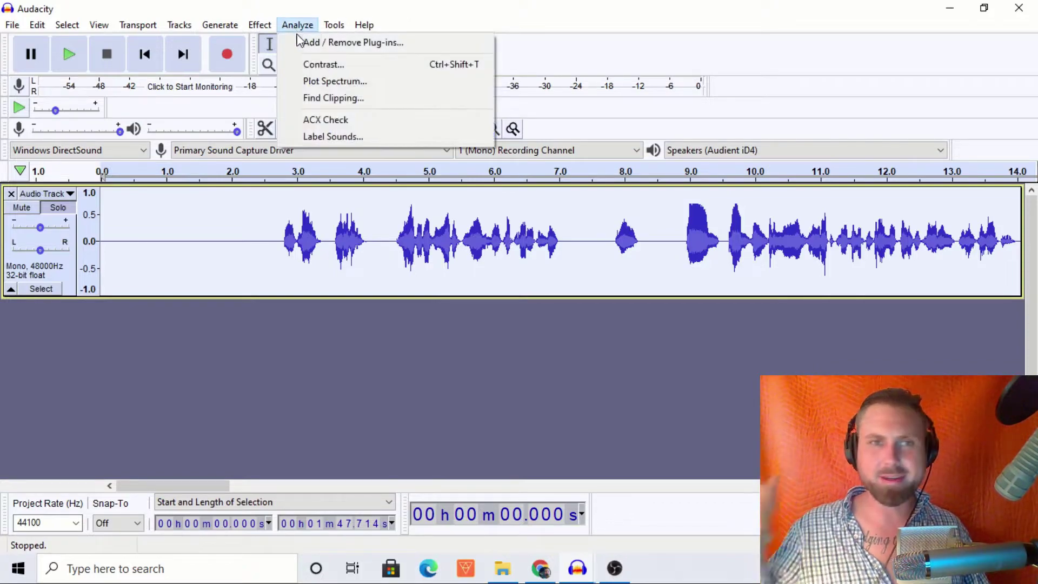
click(322, 121)
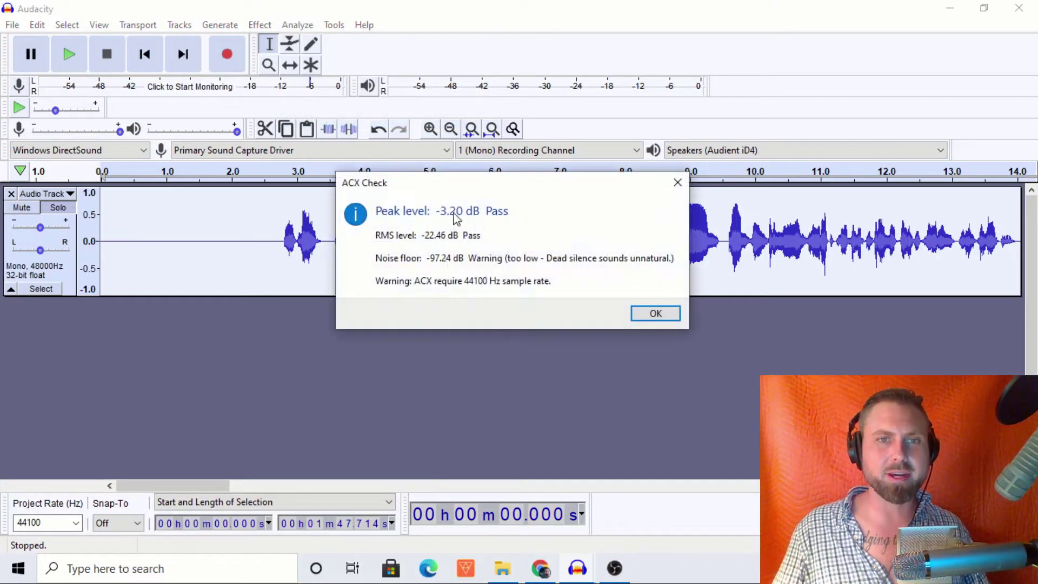
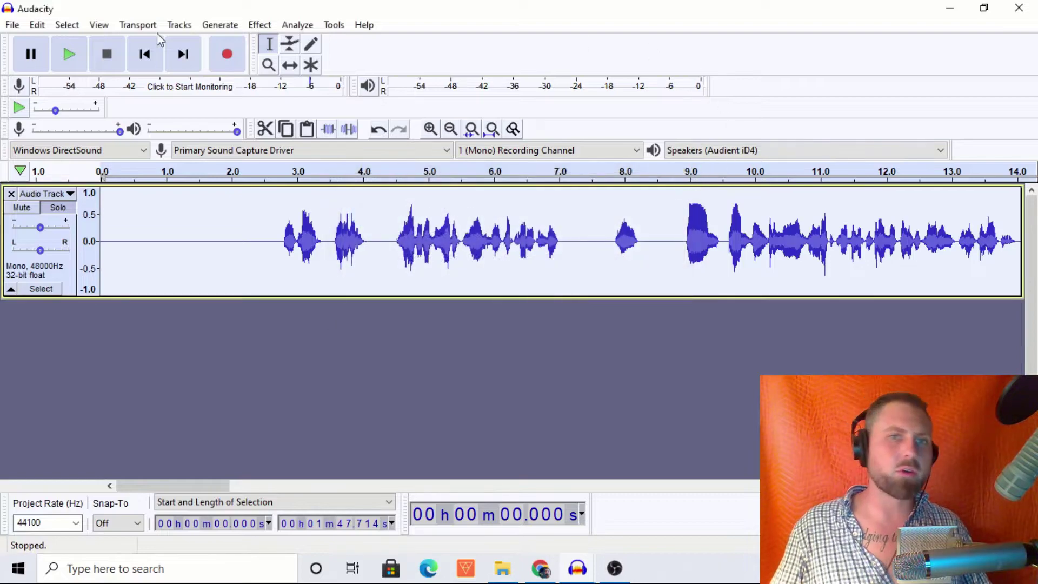
Step: Highlight the silence before the first speech and the pauses between phrases from 7 to 9 seconds
drag(278, 251, 3, 269)
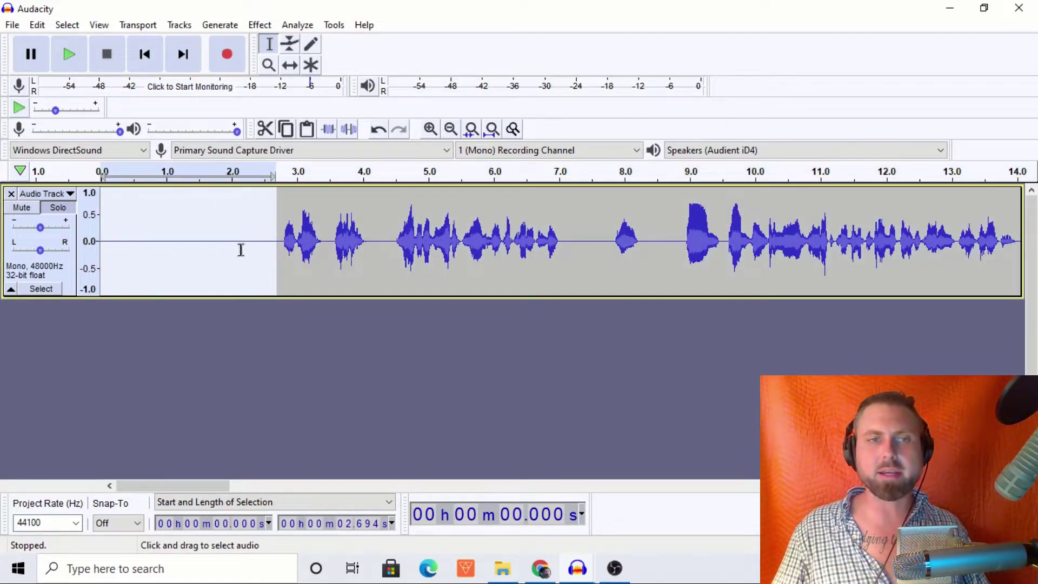
drag(209, 242, 265, 241)
drag(569, 254, 681, 260)
click(650, 254)
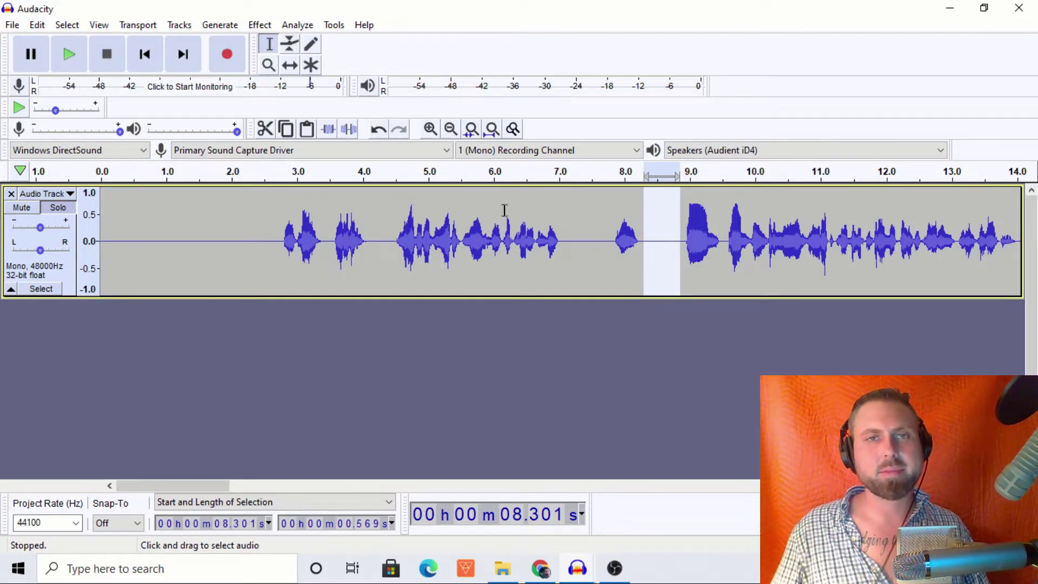
Step: Apply Graphic EQ to the whole track with the 20, 25, 31, 40 and 50 Hz bands plus 16k and 20k raised to maximum
key(ctrl+a)
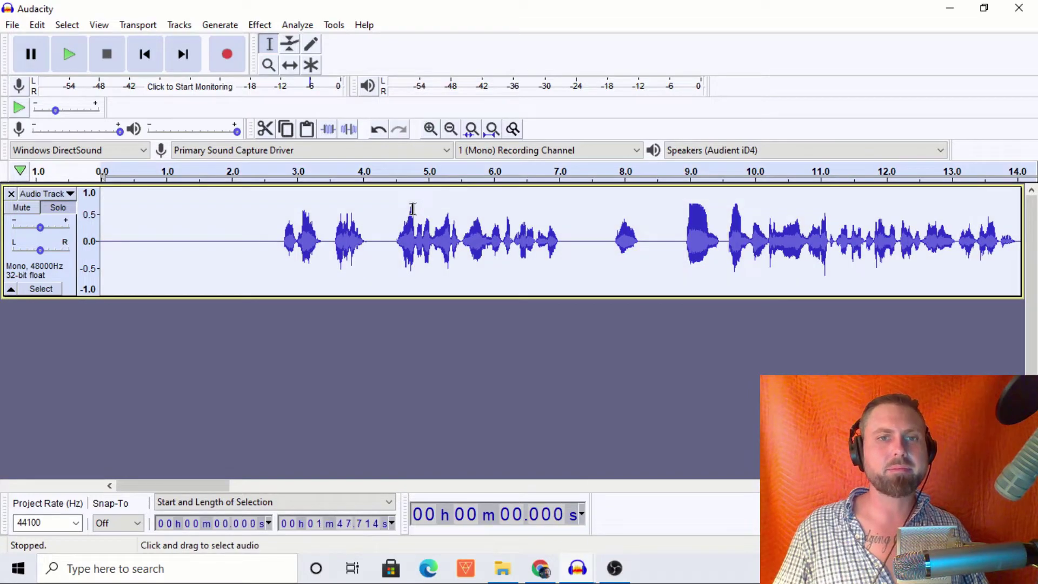
click(252, 30)
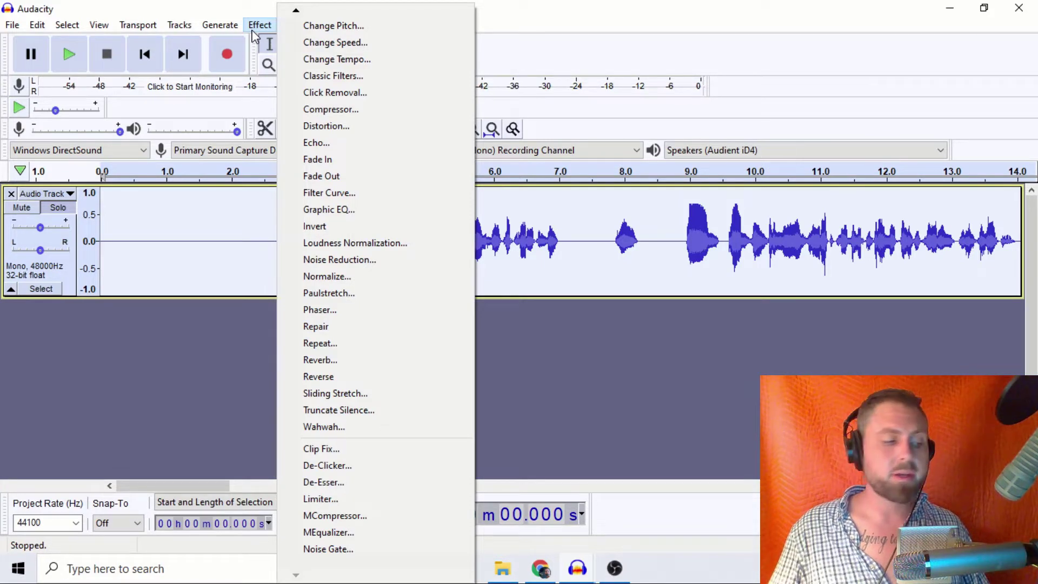
click(325, 210)
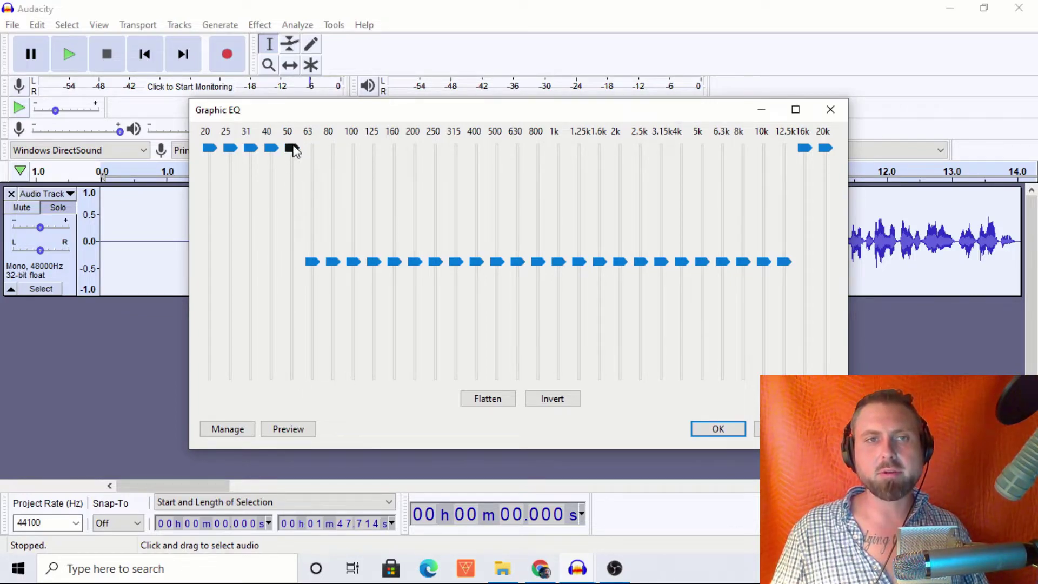
mouse_move(294, 150)
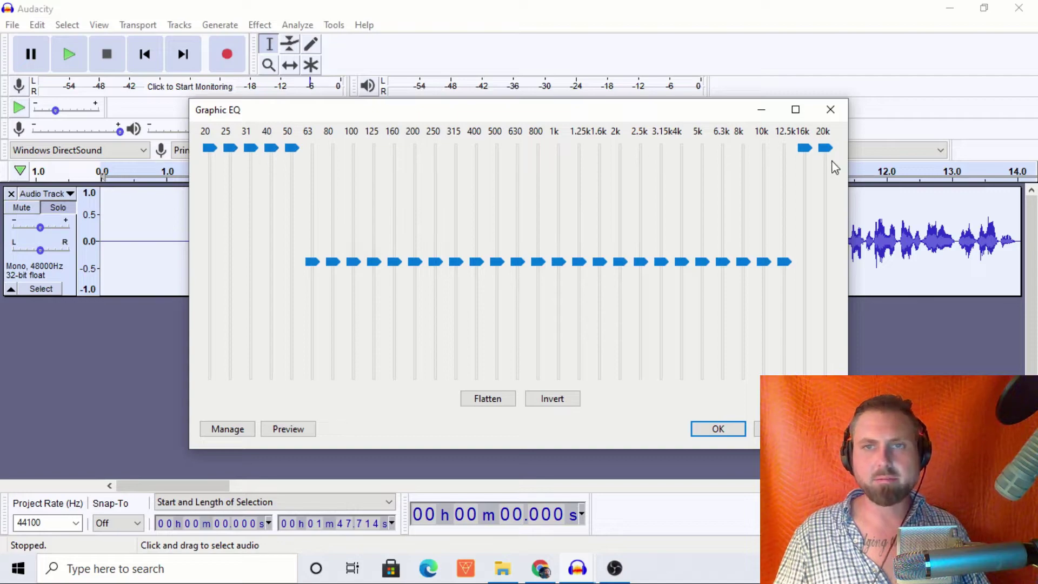
click(731, 431)
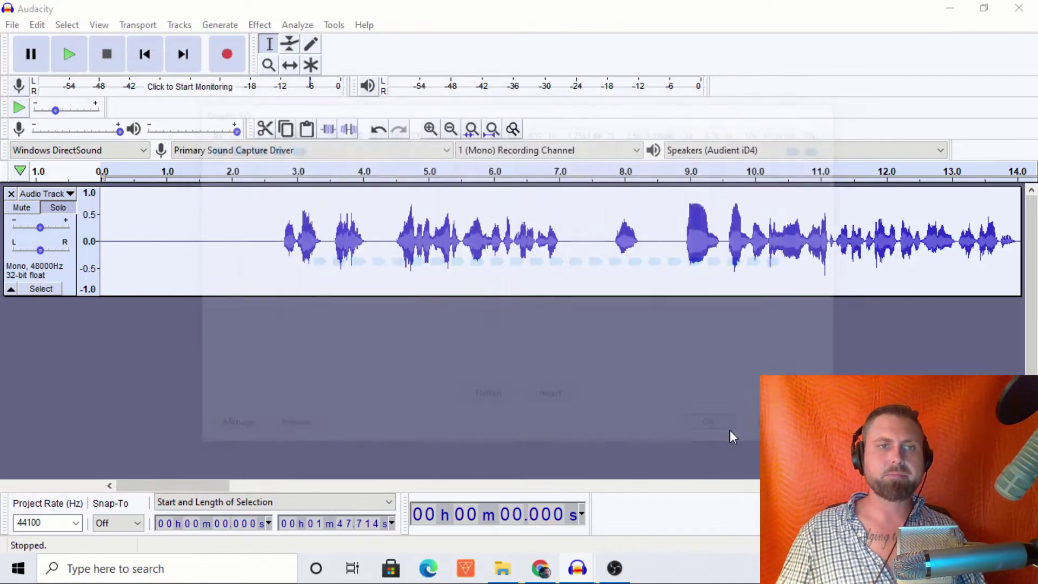
Step: Run ACX Check on the equalized track and close the report
click(256, 27)
click(511, 11)
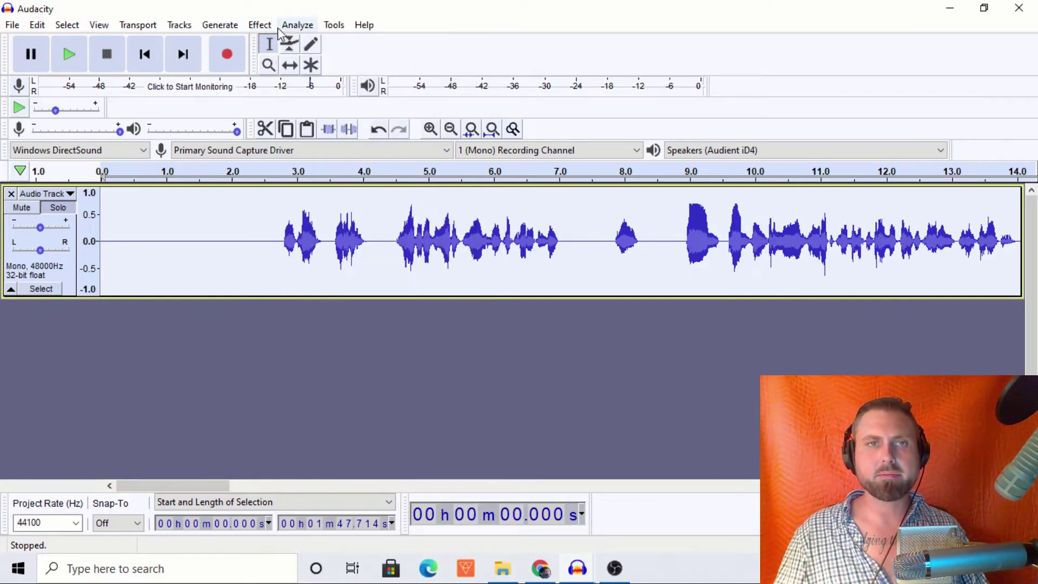
click(296, 26)
click(328, 118)
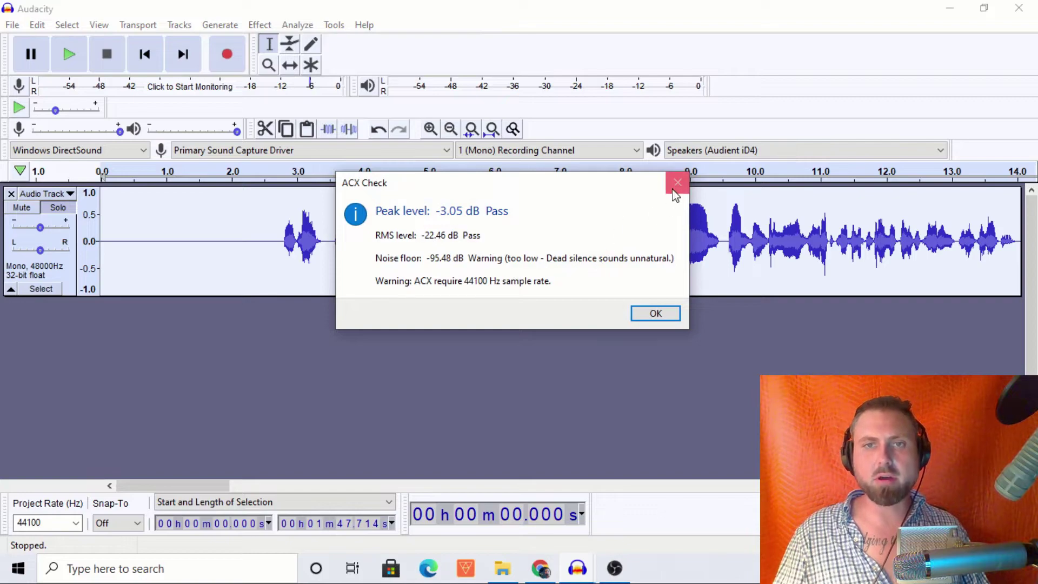
click(675, 196)
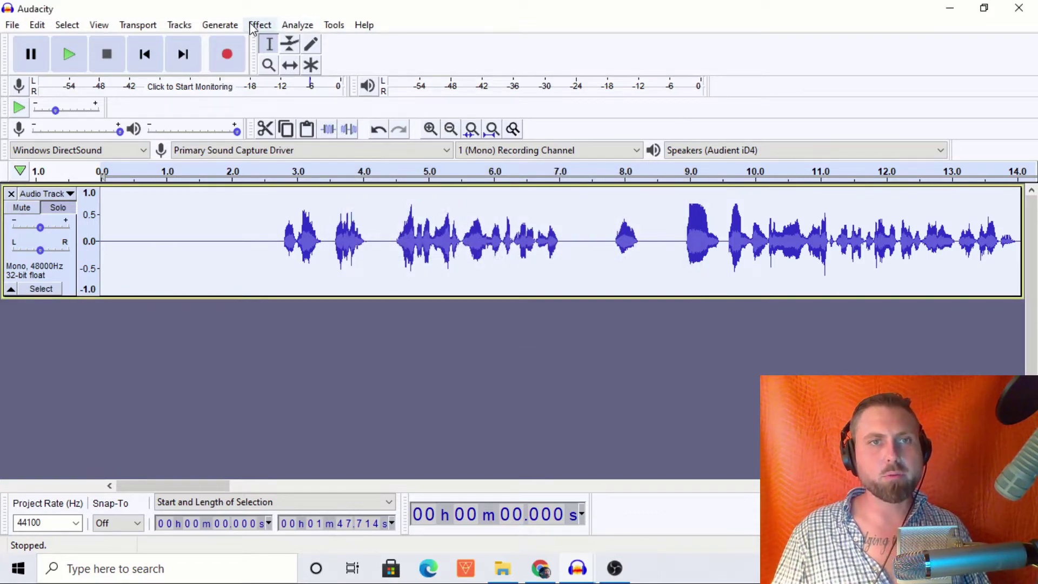
Step: Apply Graphic EQ a second time with the 20–50 Hz, 16k and 20k bands at maximum
click(254, 25)
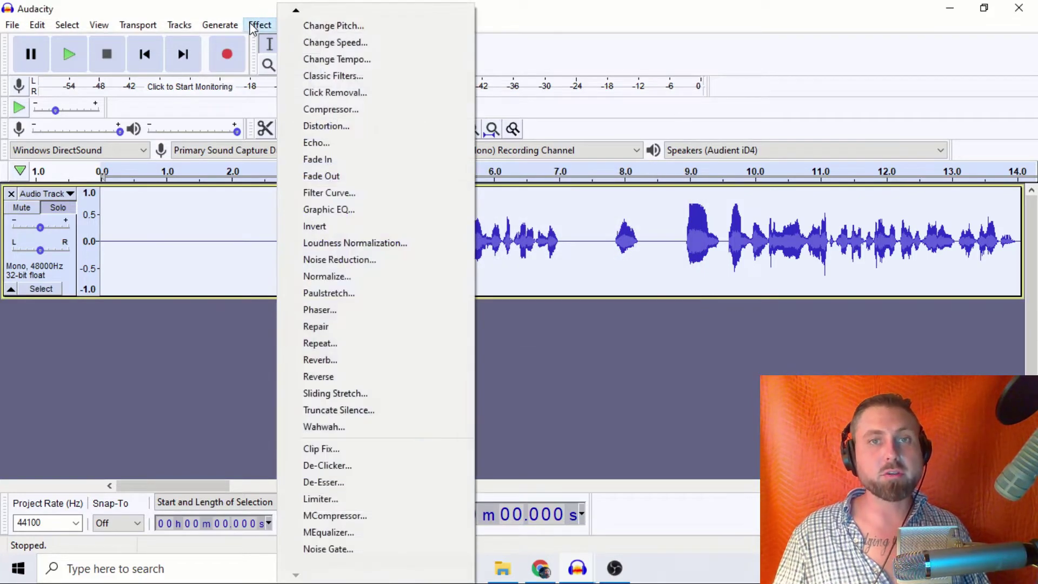
click(358, 212)
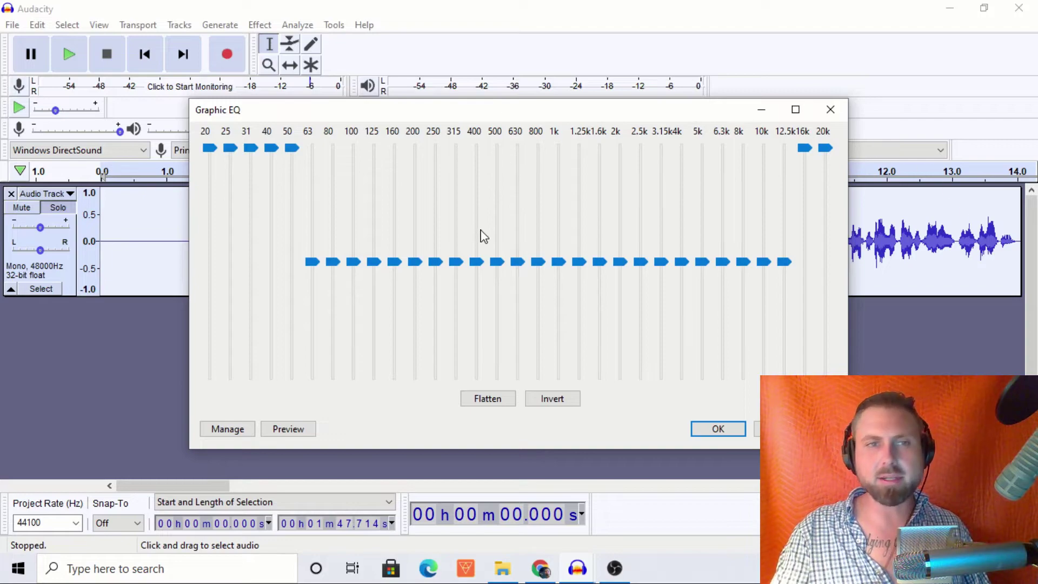
key(Return)
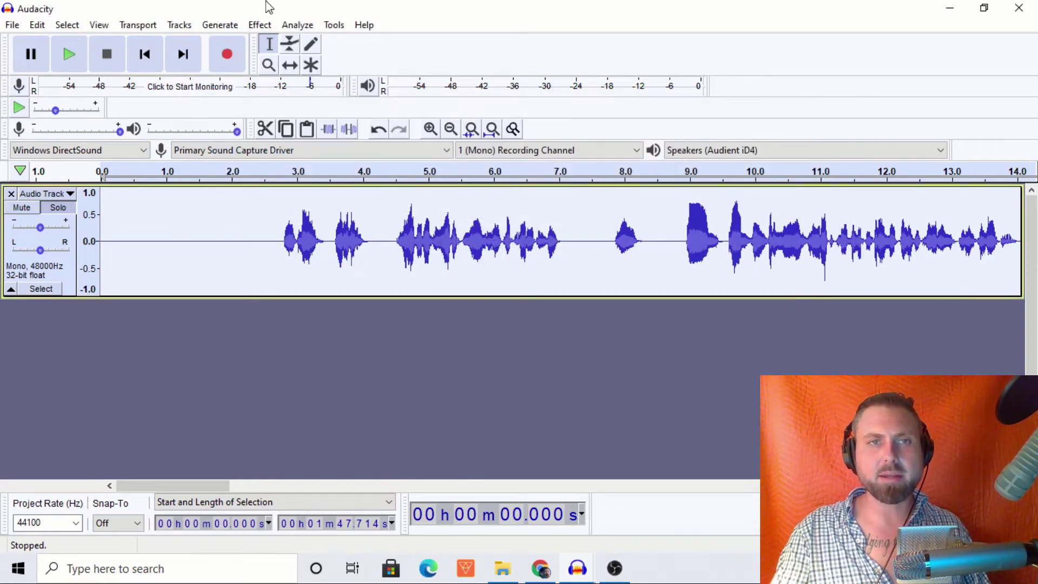
click(262, 26)
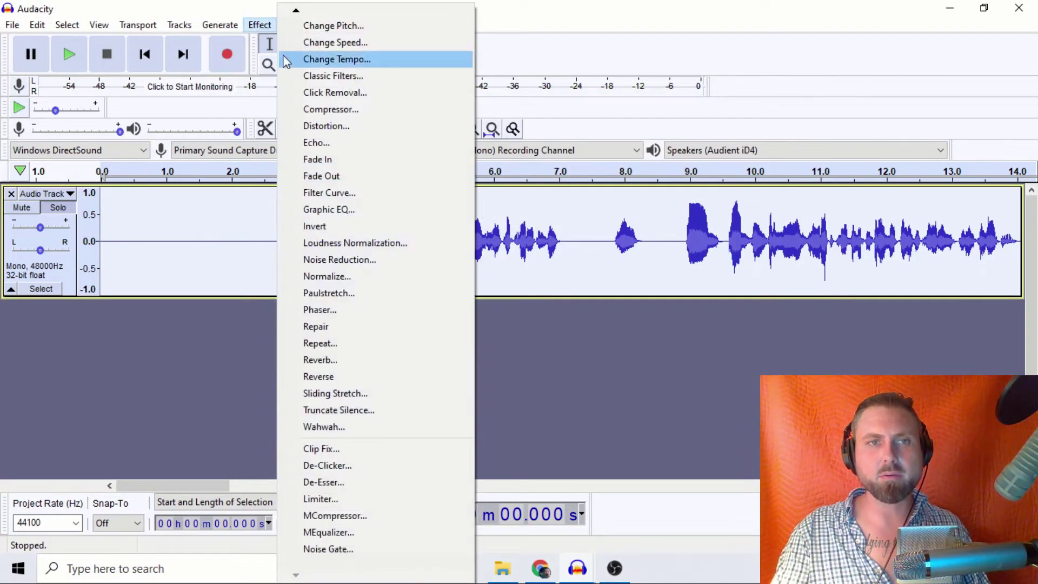
click(344, 206)
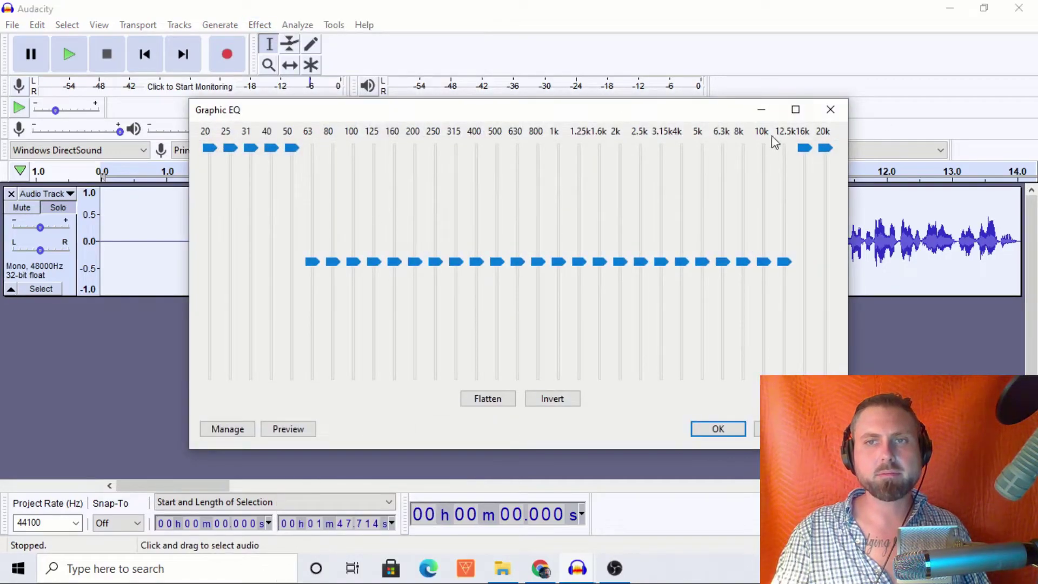
click(830, 113)
Step: Run ACX Check on the track after the second Graphic EQ pass and close the report
click(297, 25)
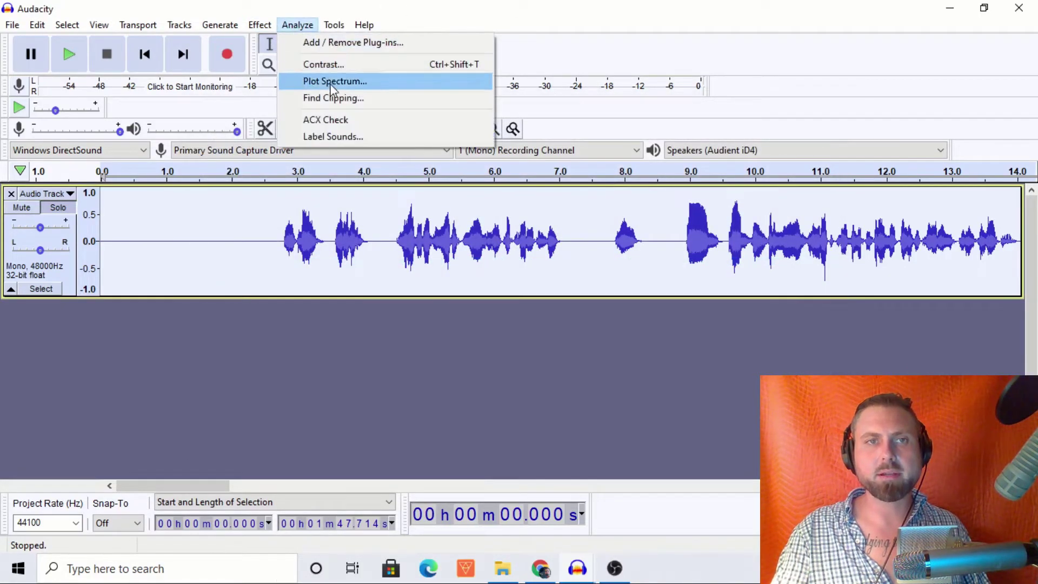
click(344, 120)
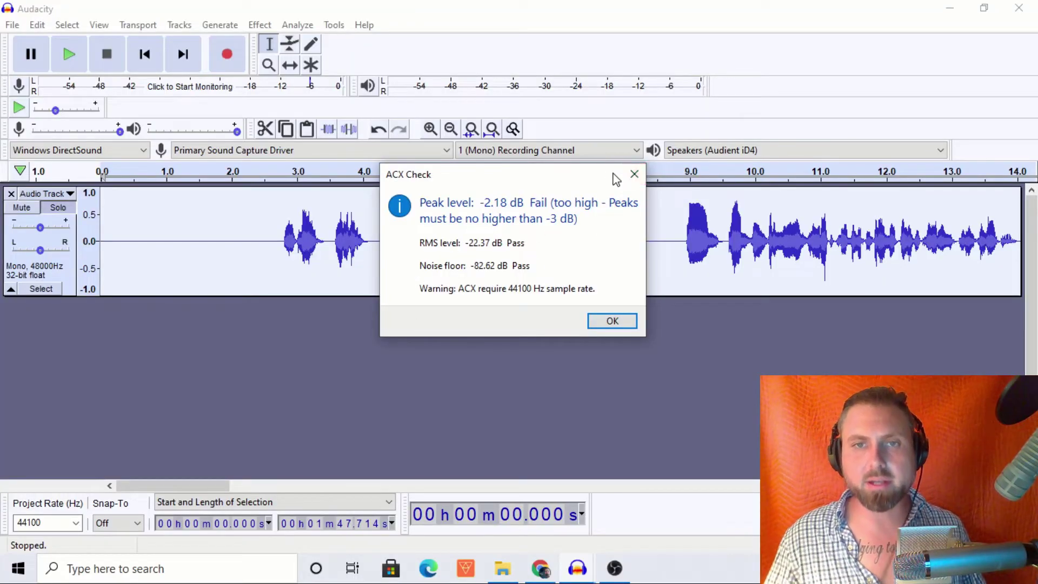
click(633, 175)
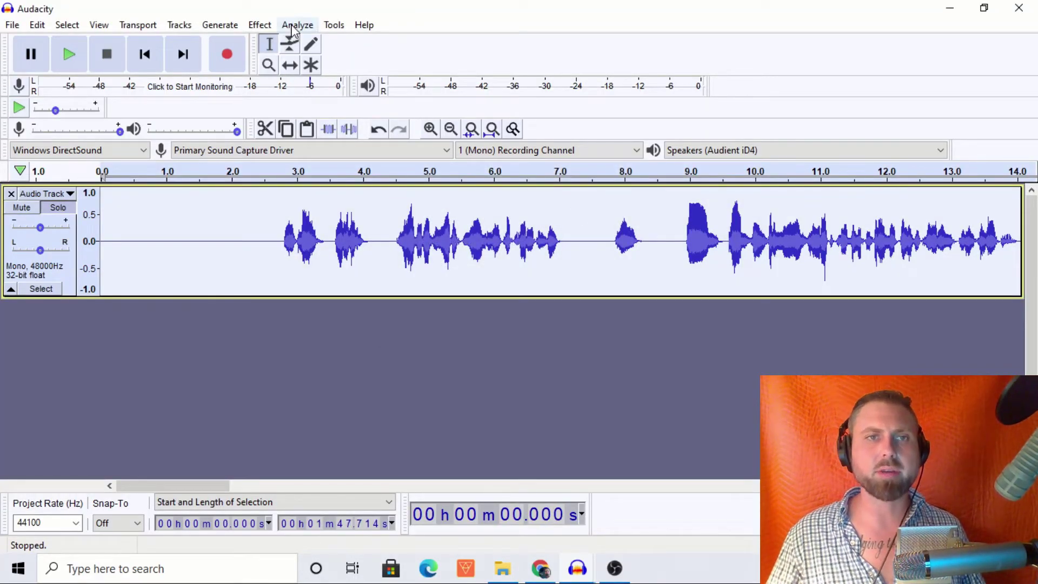
Step: Apply a Hard Limit limiter to the whole track at -3.20 dB with 10 ms hold and no make-up gain
click(260, 25)
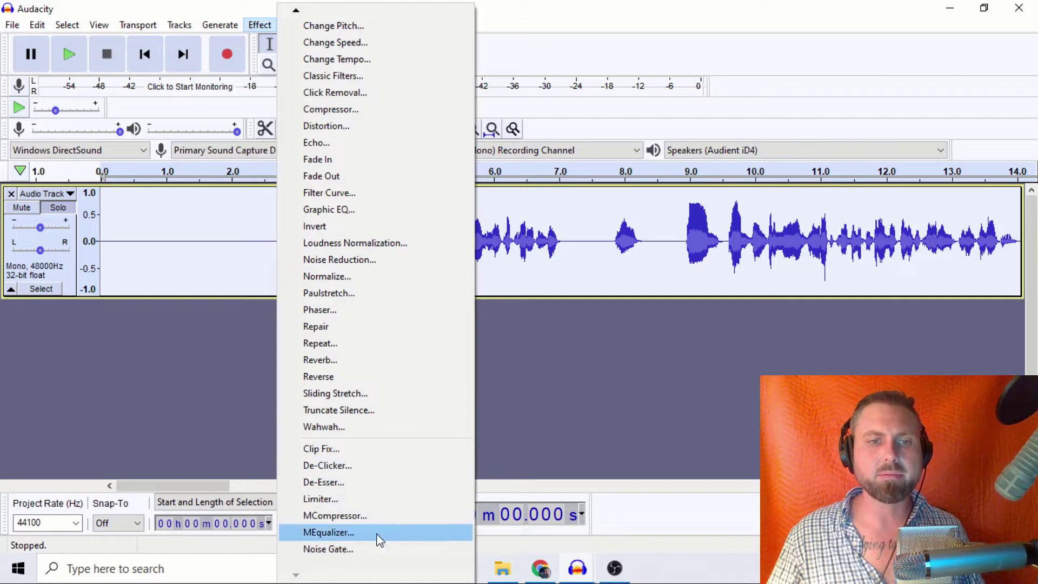
click(368, 500)
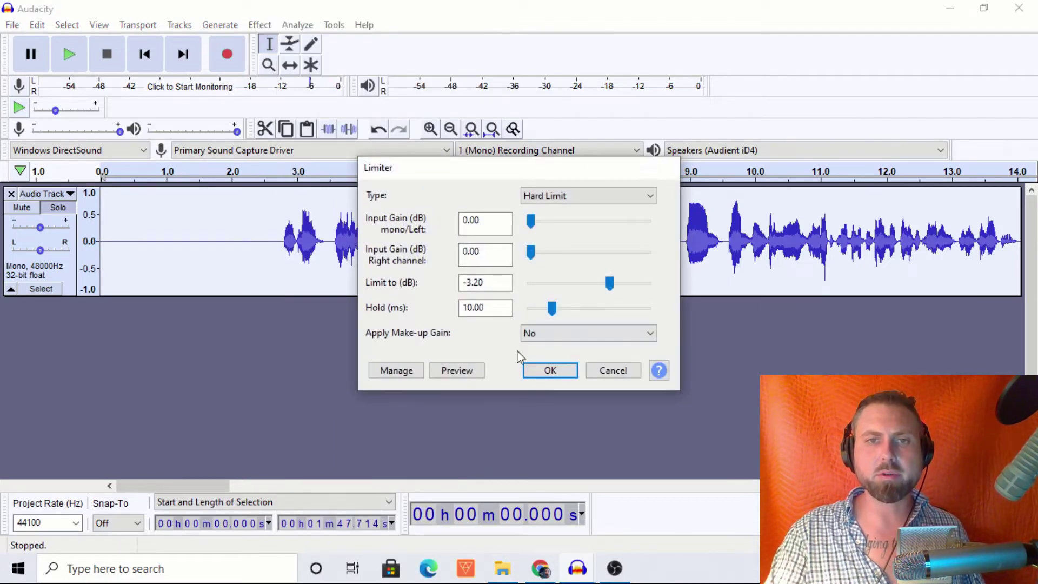
key(Return)
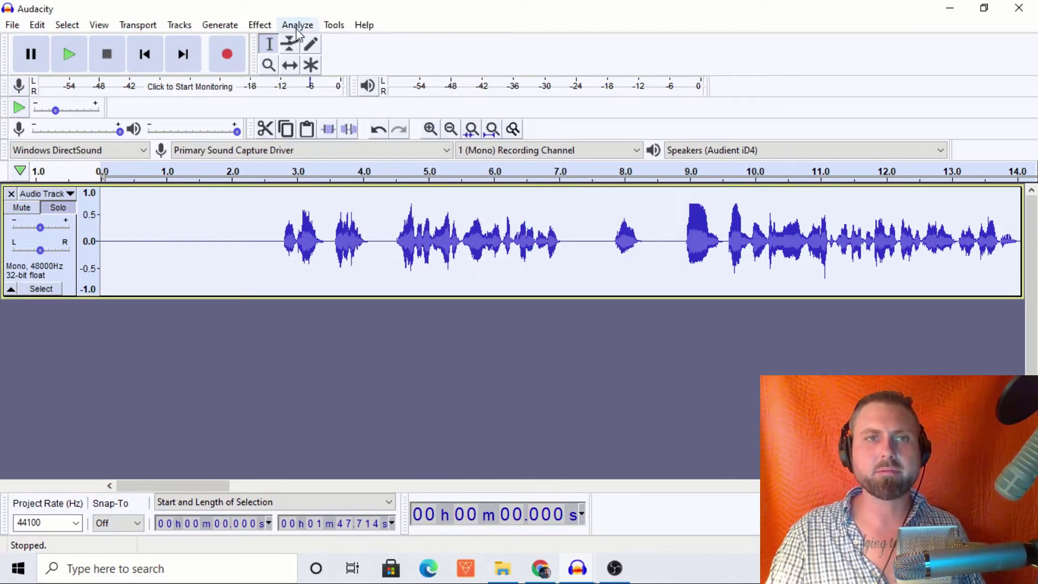
Step: Run ACX Check again on the limited track and close the report
click(297, 31)
click(345, 115)
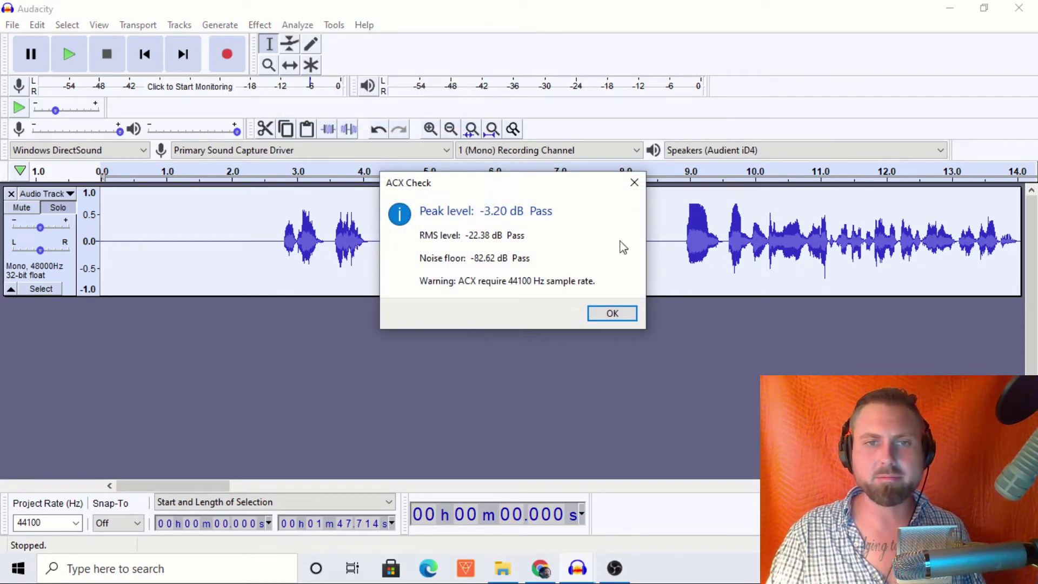
click(634, 183)
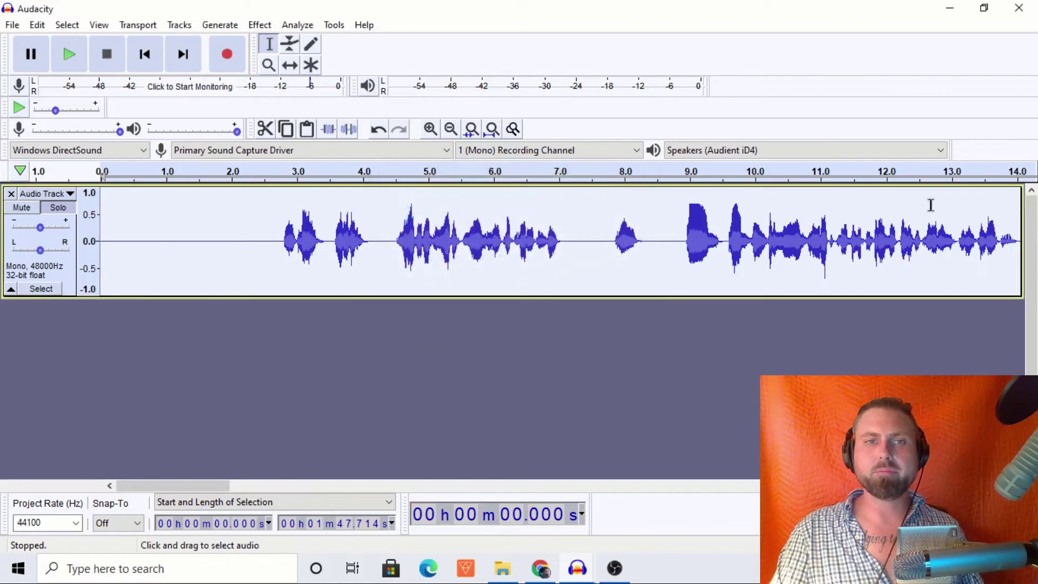